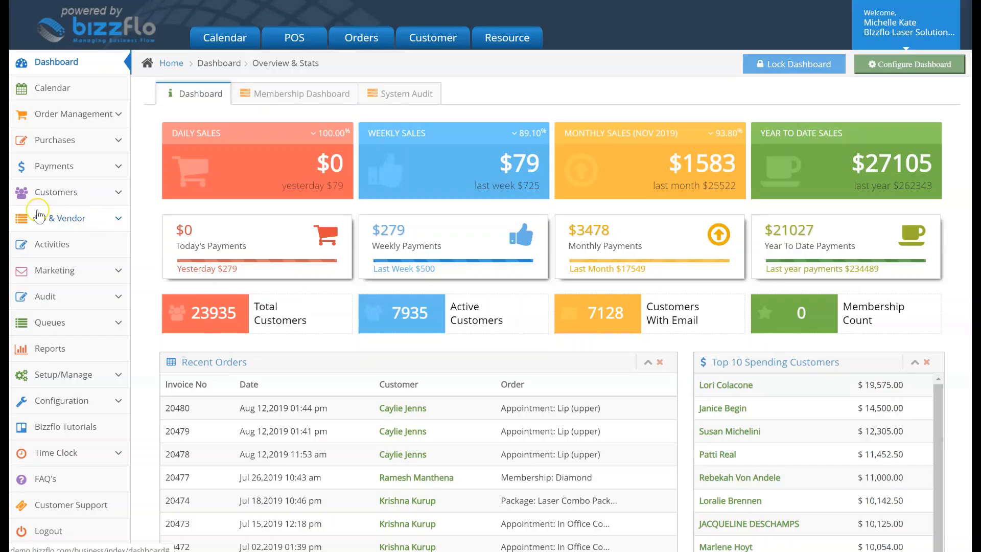
# Start a new purchase order and choose BrandMD / Neutraderm as its vendor.
pyautogui.click(23, 213)
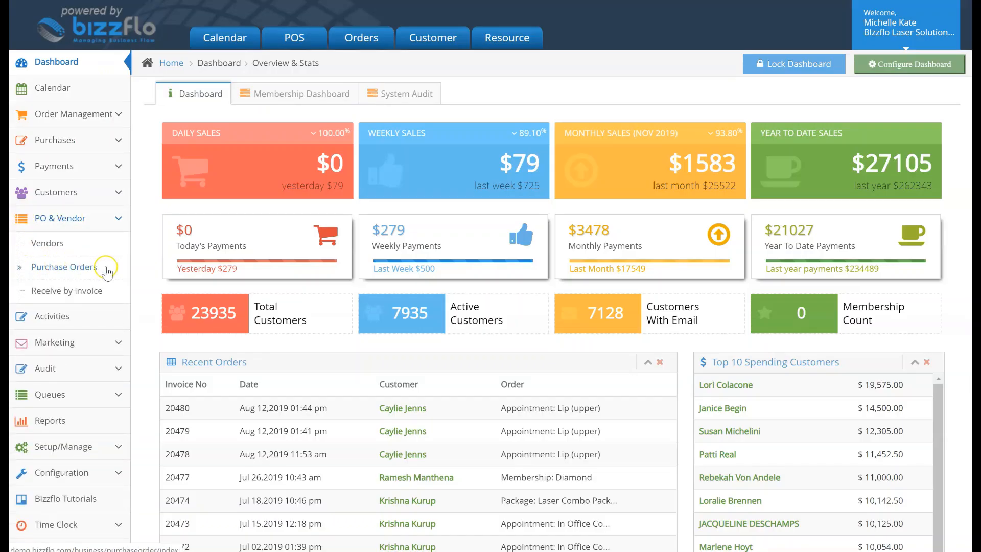
pyautogui.click(106, 269)
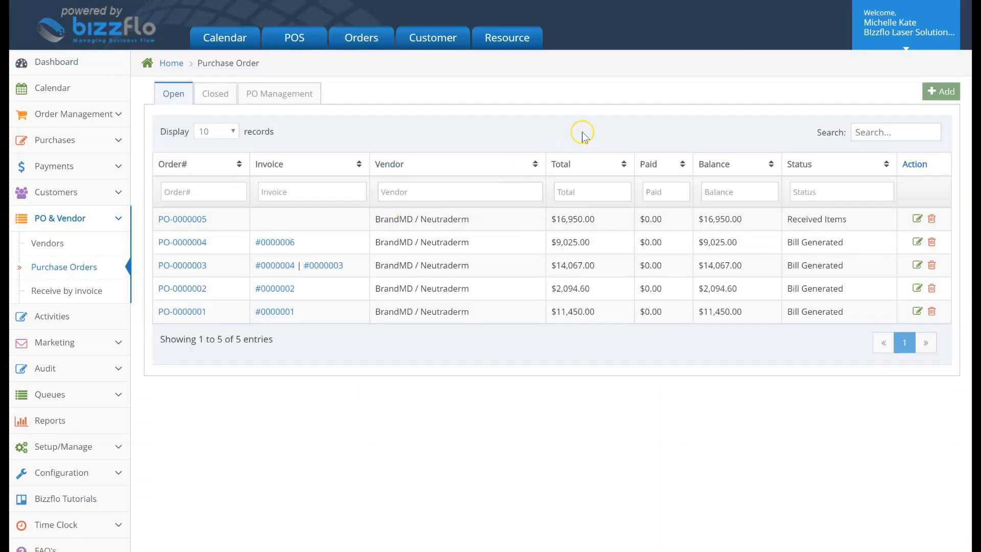
pyautogui.click(938, 90)
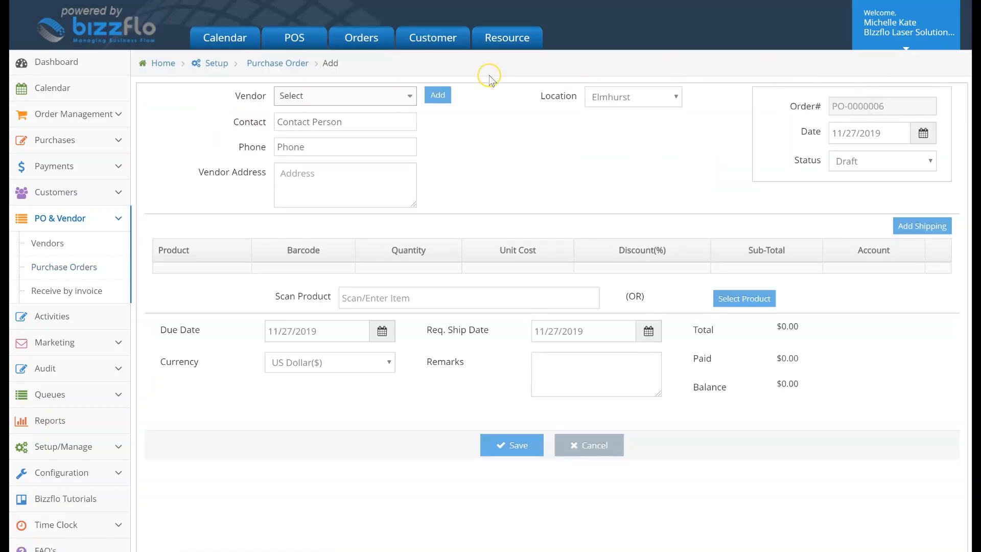
pyautogui.click(403, 96)
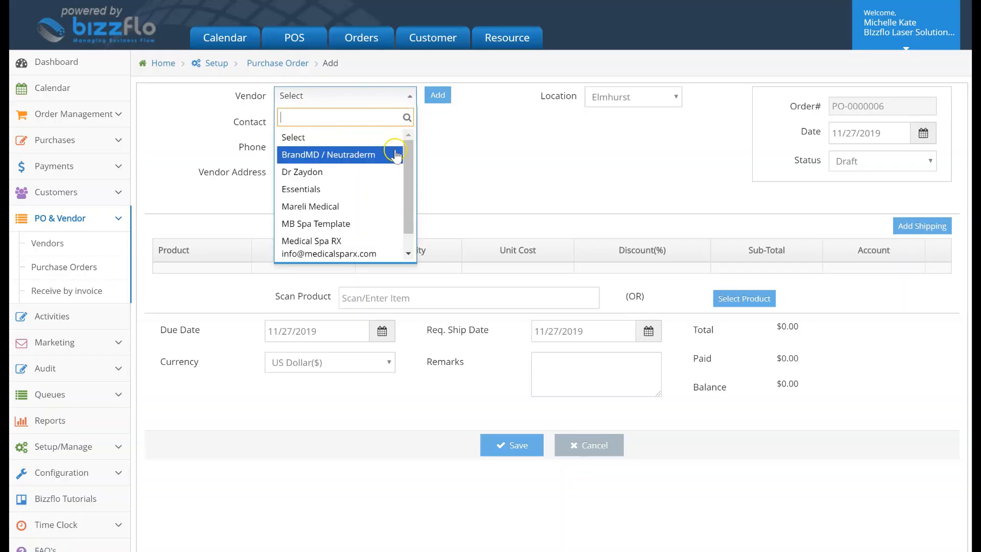
pyautogui.click(302, 154)
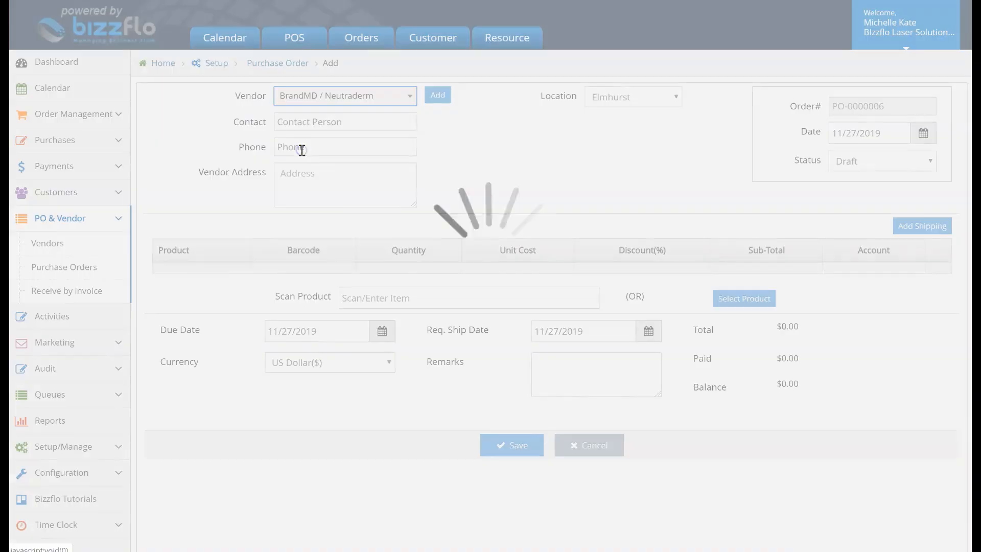
# Examine the contact and address fields of the form for adding a vendor, and leave it without adding one.
pyautogui.click(435, 99)
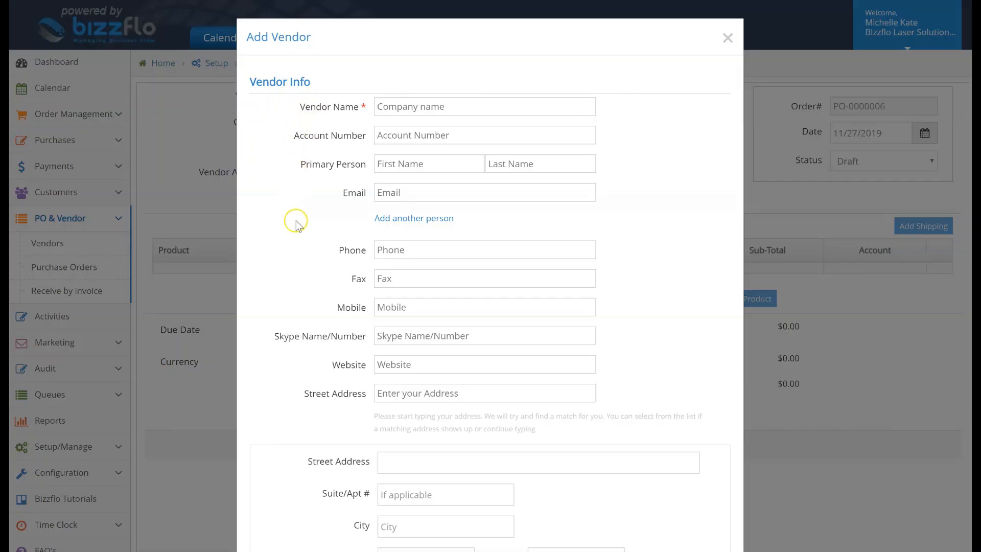
pyautogui.click(401, 247)
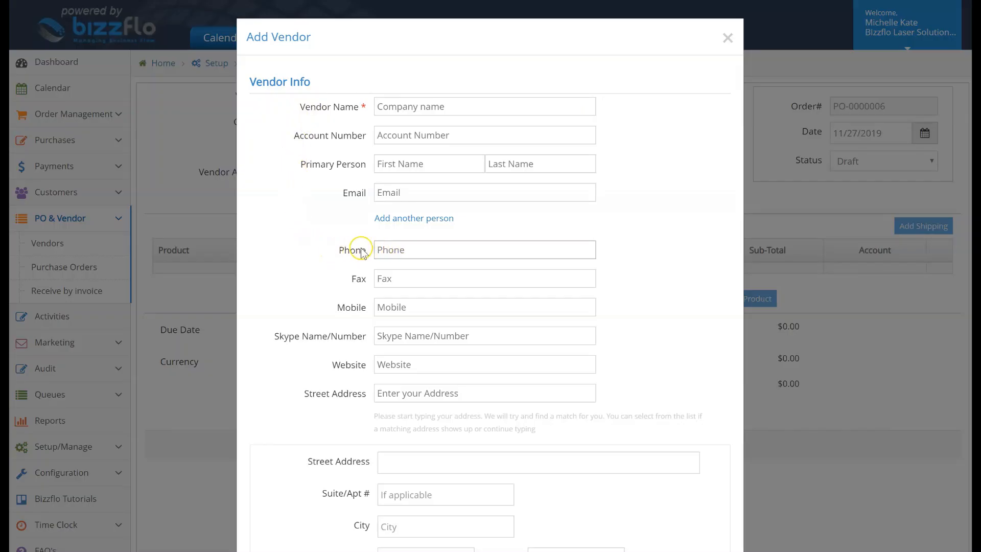
pyautogui.scroll(-2, 300, 389)
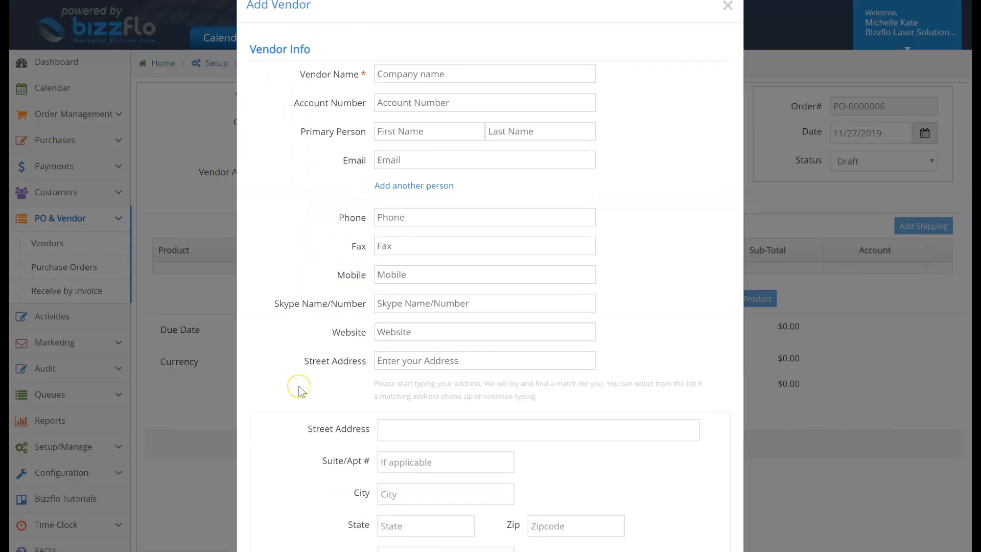
pyautogui.scroll(-4, 299, 390)
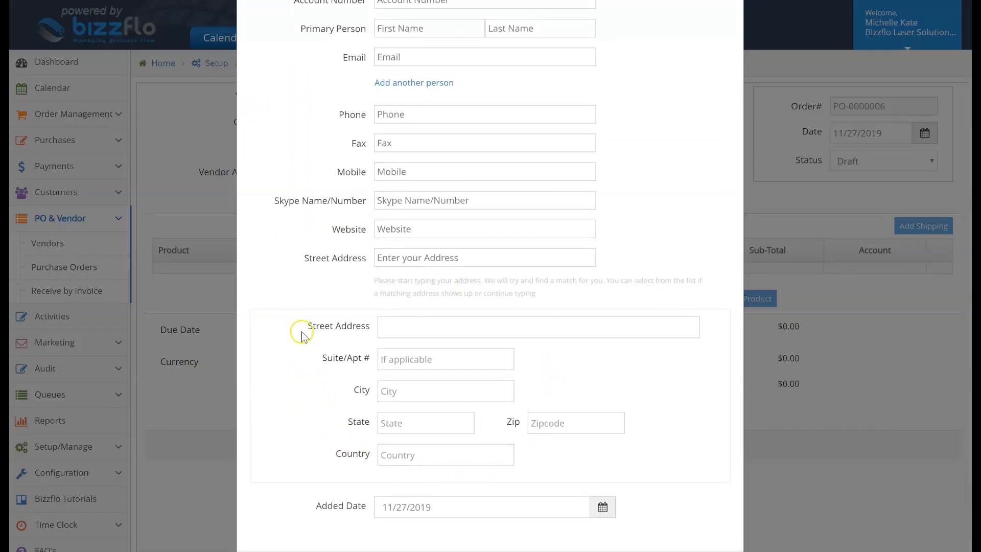
pyautogui.scroll(3, 302, 332)
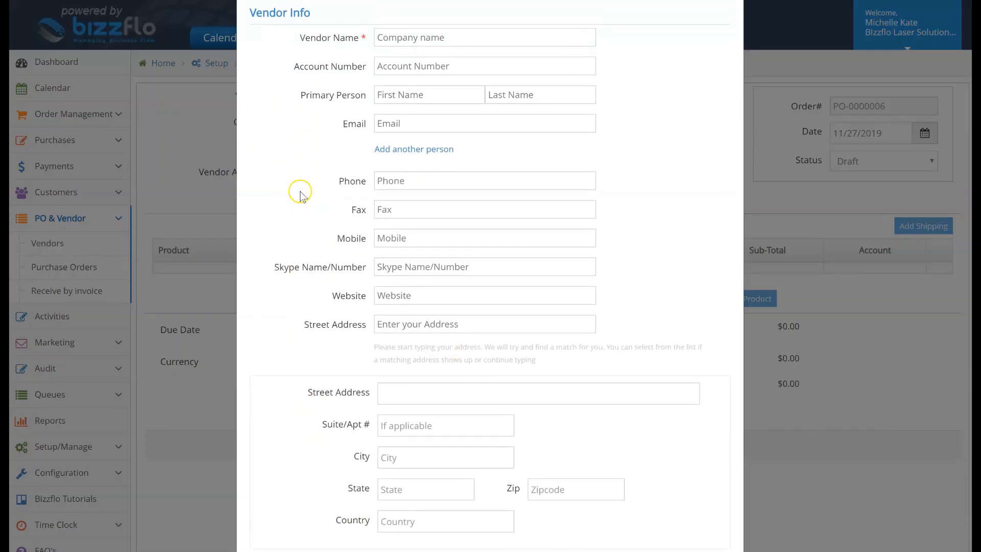
pyautogui.click(419, 124)
pyautogui.scroll(-3, 286, 305)
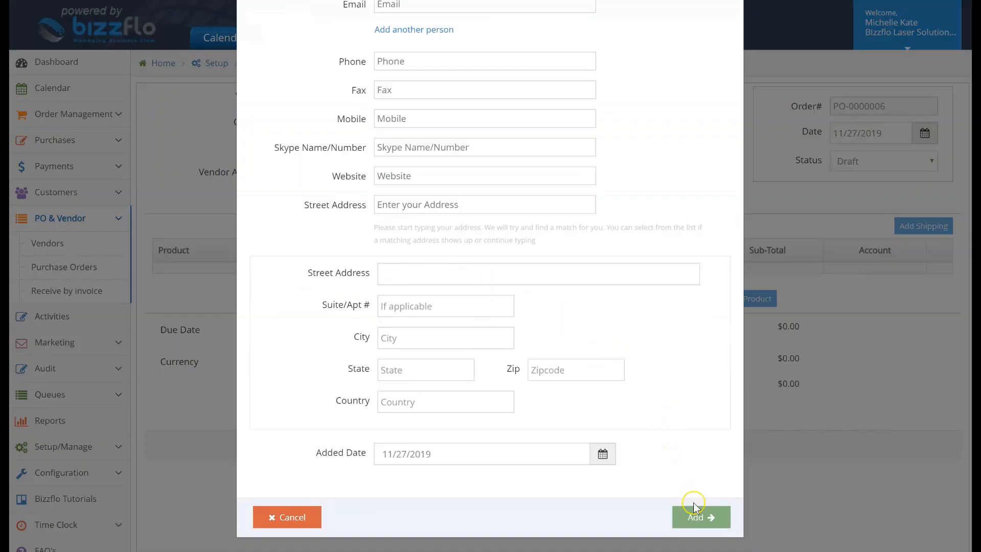
pyautogui.click(308, 516)
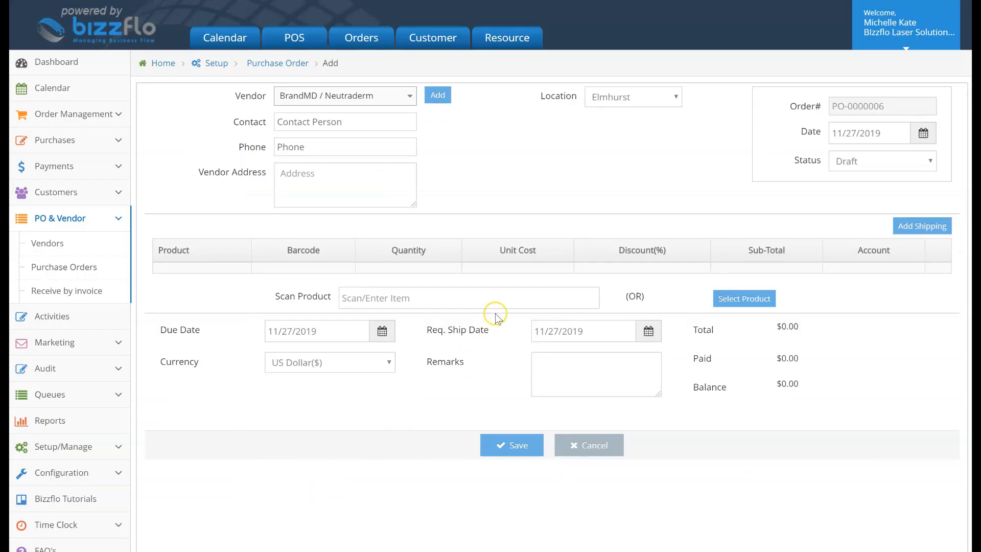
# Find products matching "cream" and add the $55 5% Lidocaine Numb Cream (000323) to the purchase order.
pyautogui.write('cr')
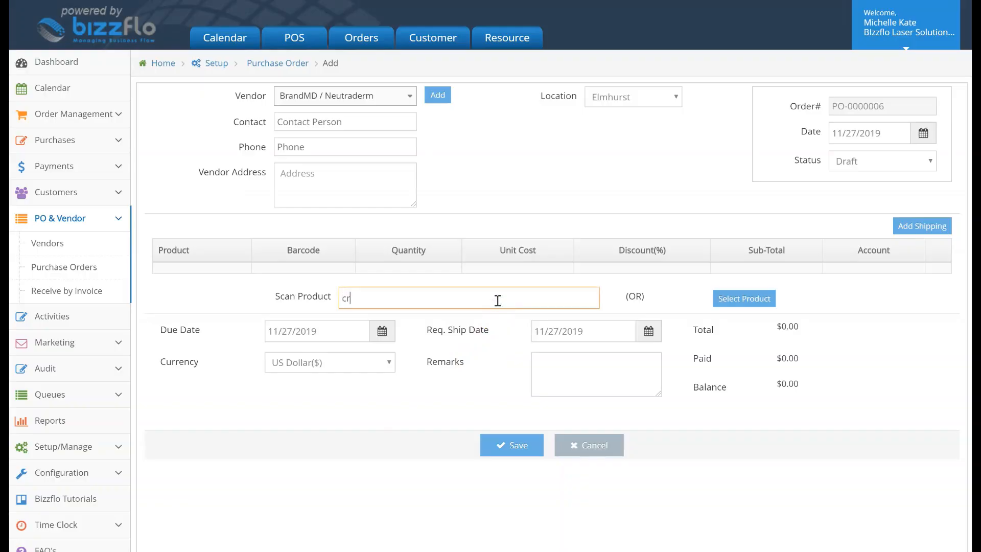
pyautogui.write('eam')
pyautogui.click(499, 317)
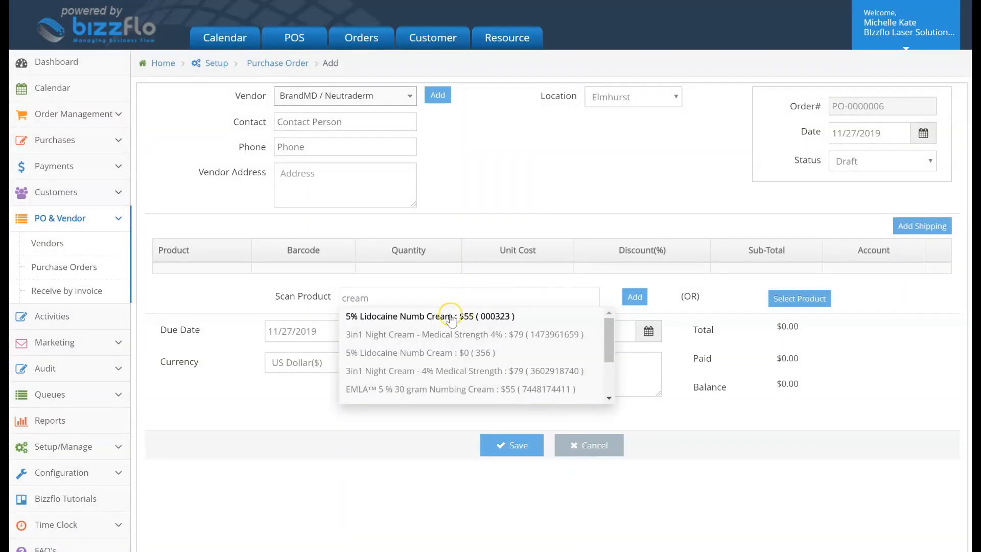
pyautogui.click(451, 316)
pyautogui.click(635, 299)
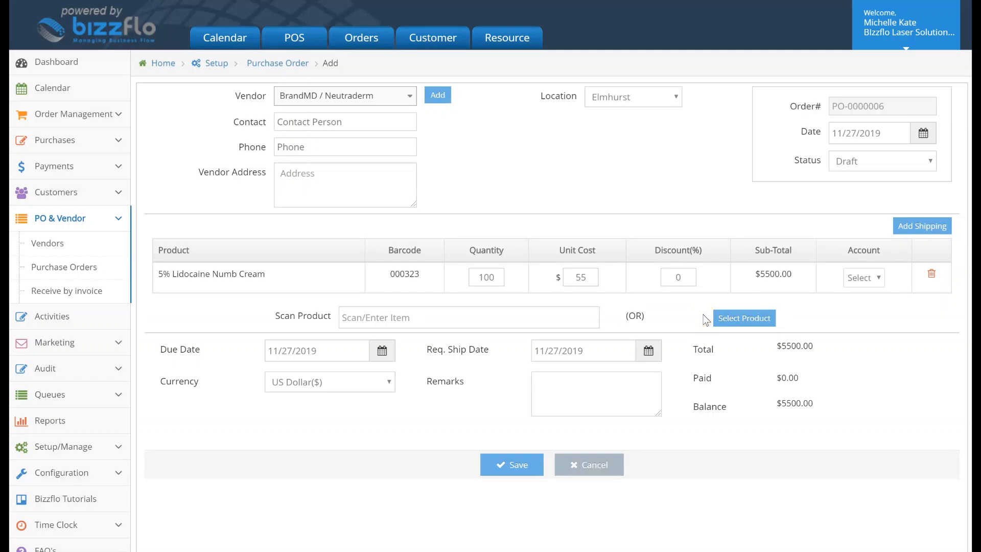
# Add the vendor's two 3in1 Night Cream products and the 5-in-1 Eye Cream 0.54oz to the purchase order.
pyautogui.click(760, 317)
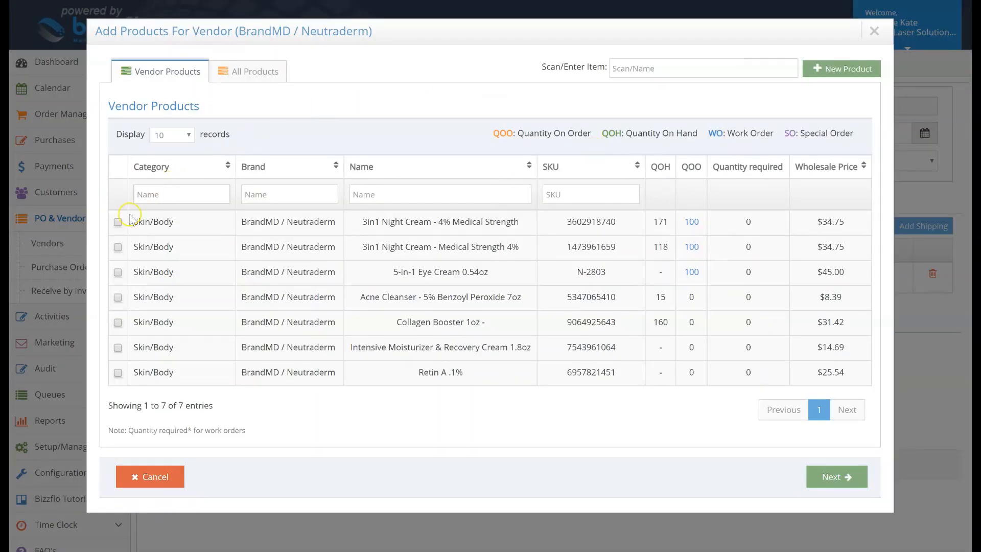
pyautogui.click(118, 249)
pyautogui.click(825, 477)
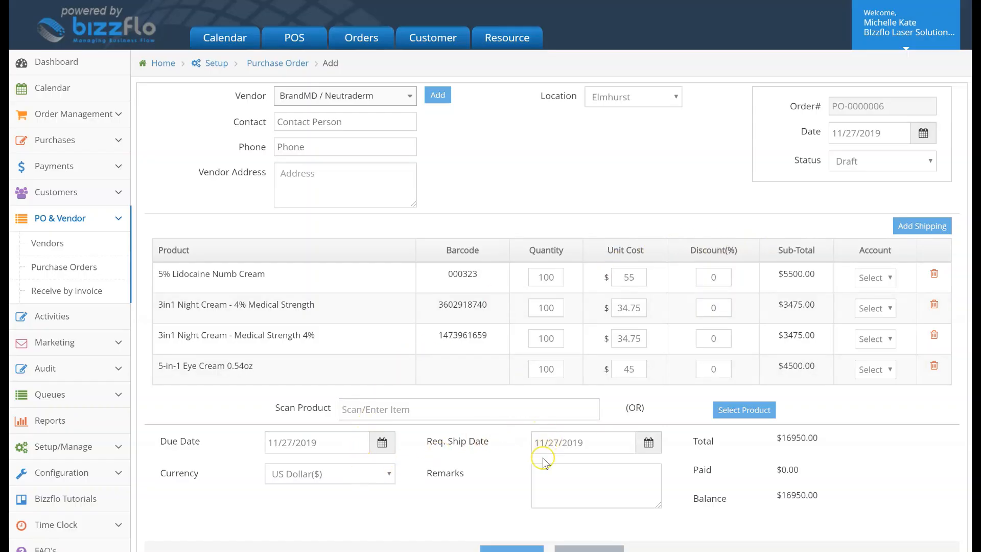
# Keep the purchase order's status as Draft and save the order.
pyautogui.click(551, 471)
pyautogui.click(927, 164)
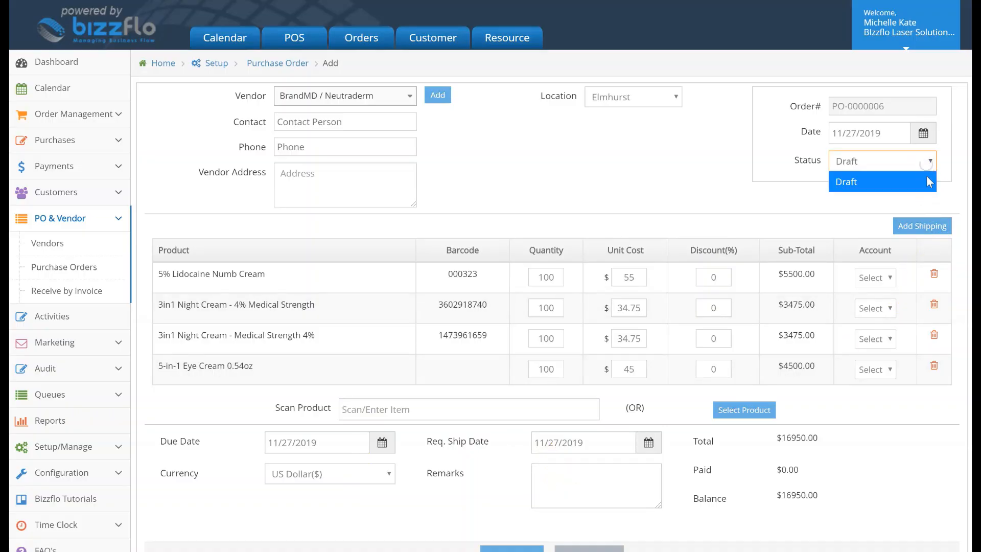
pyautogui.click(929, 181)
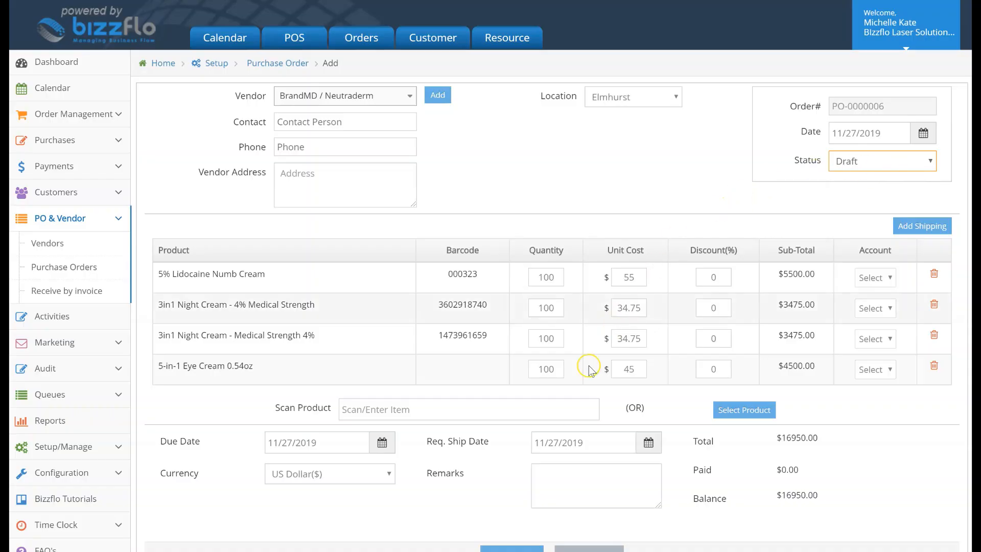
pyautogui.scroll(-1, 513, 511)
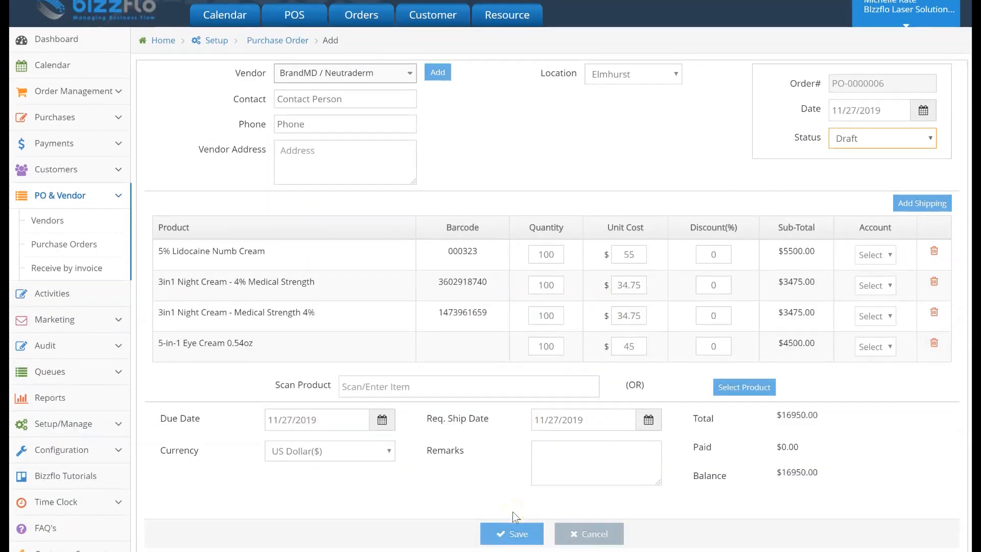
pyautogui.click(514, 529)
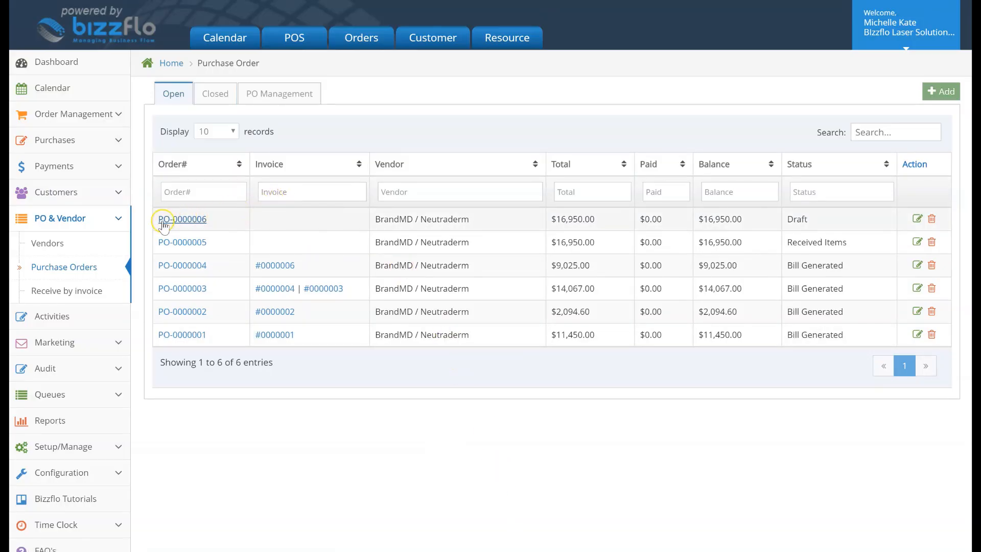
# Open the newest draft purchase order, set its status to Sent to Vendor and save it.
pyautogui.click(201, 219)
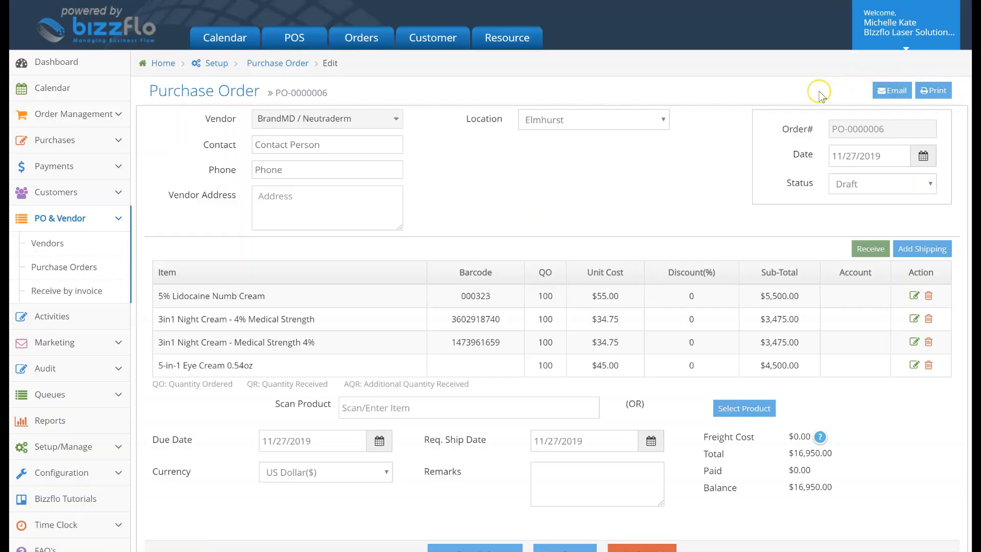
pyautogui.click(840, 185)
pyautogui.click(847, 227)
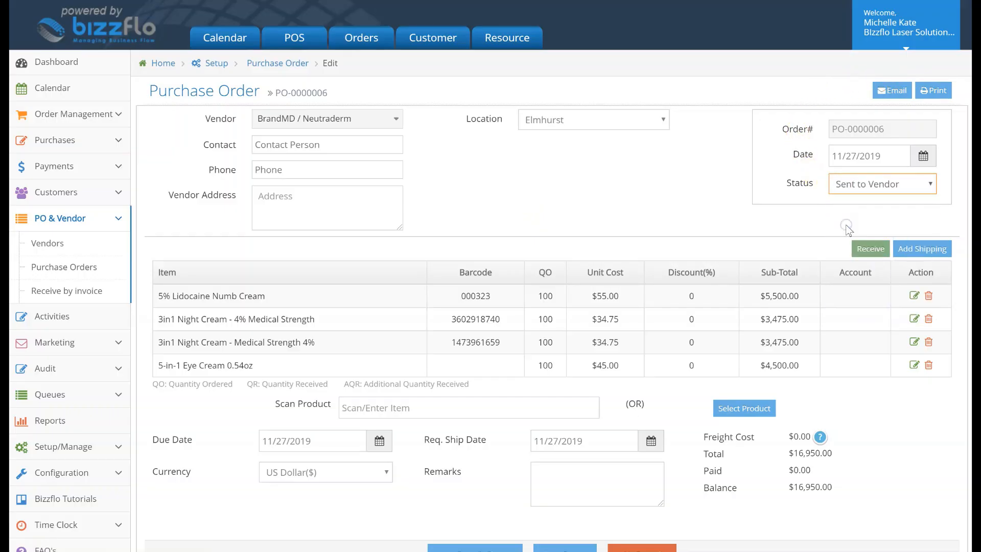
pyautogui.scroll(-1, 582, 541)
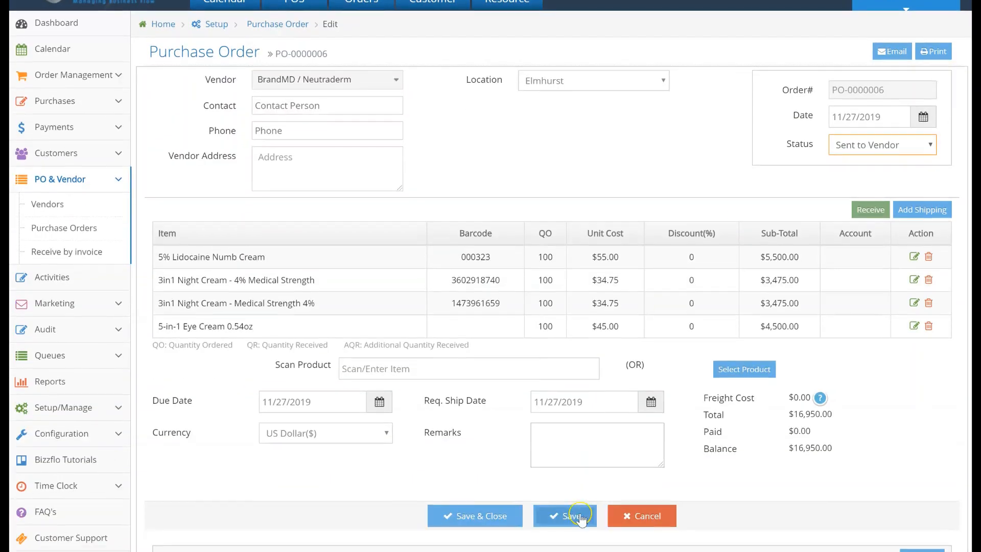
pyautogui.click(579, 524)
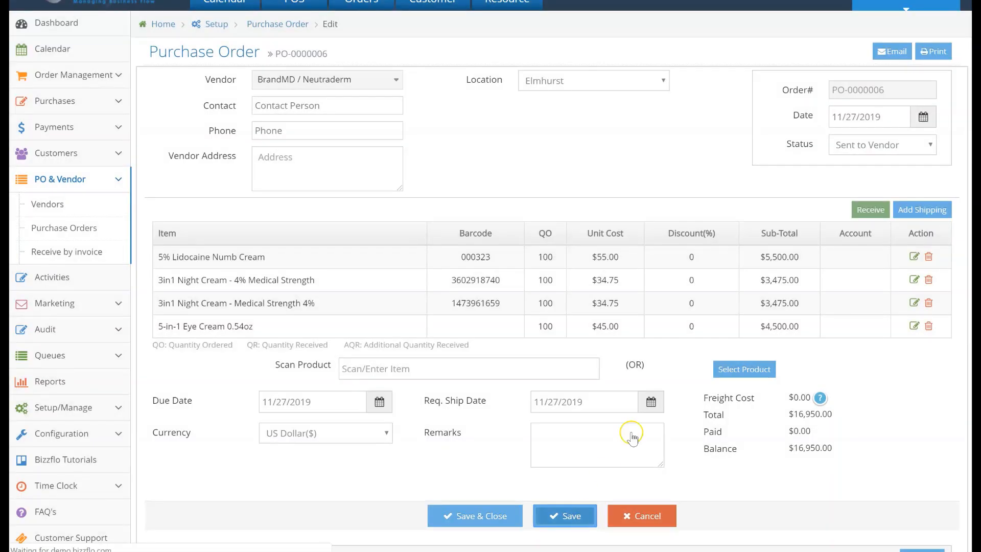
# Mark the purchase order as Received Items, with 100 units received for each product, and save it.
pyautogui.scroll(1, 749, 207)
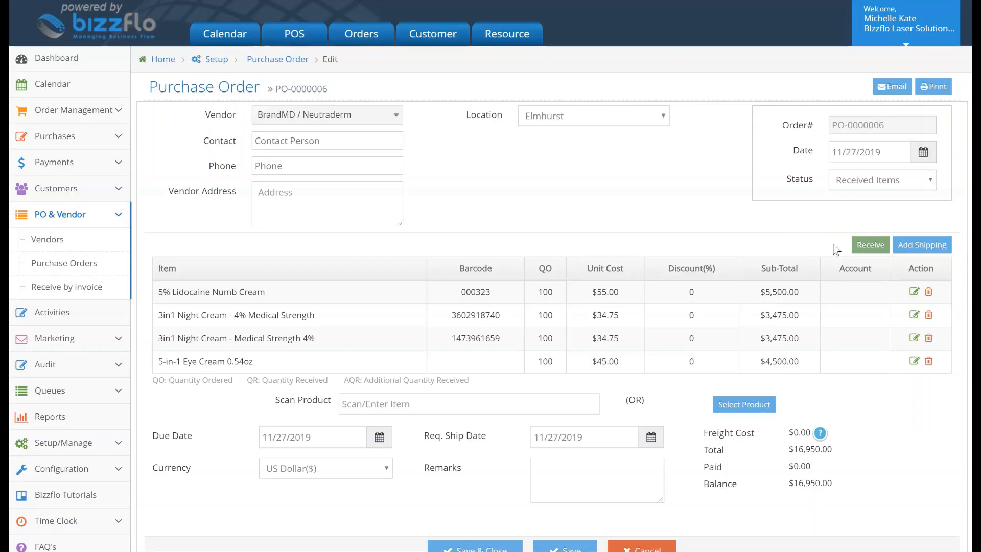
pyautogui.click(869, 247)
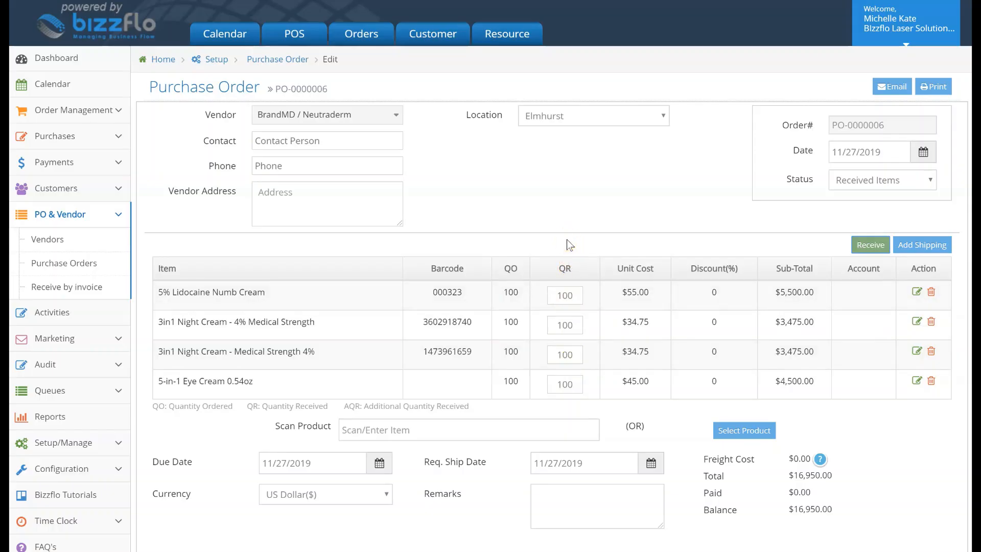
pyautogui.click(573, 294)
pyautogui.click(573, 295)
pyautogui.scroll(-2, 591, 295)
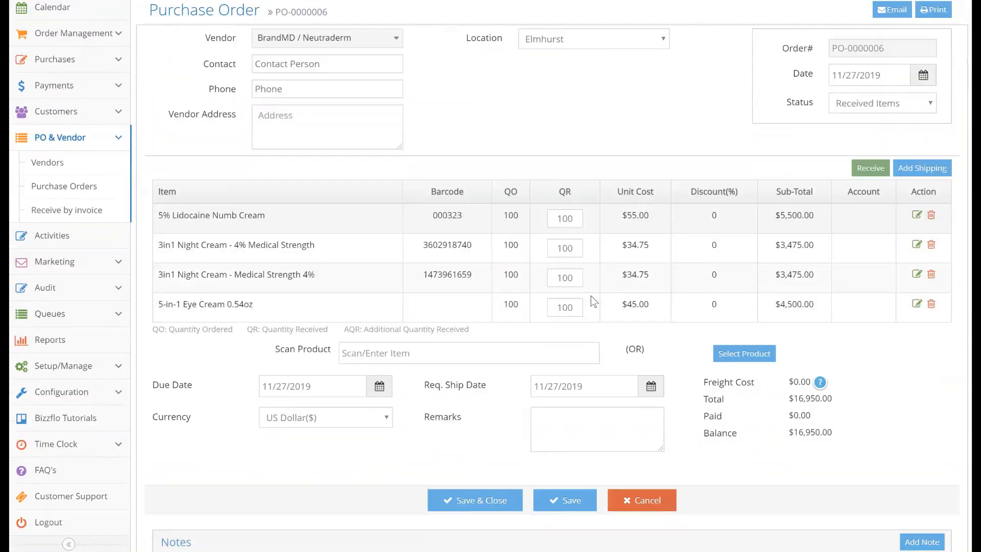
pyautogui.click(577, 489)
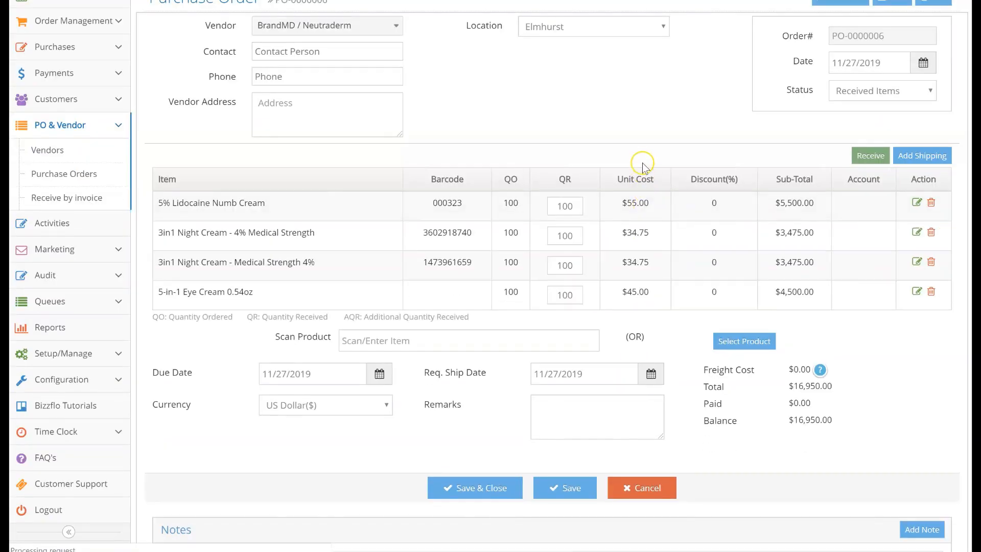
# Create the receiving invoice for the purchase order with reference 1234 and a freight cost of $50, and save it.
pyautogui.scroll(1, 642, 162)
pyautogui.click(818, 45)
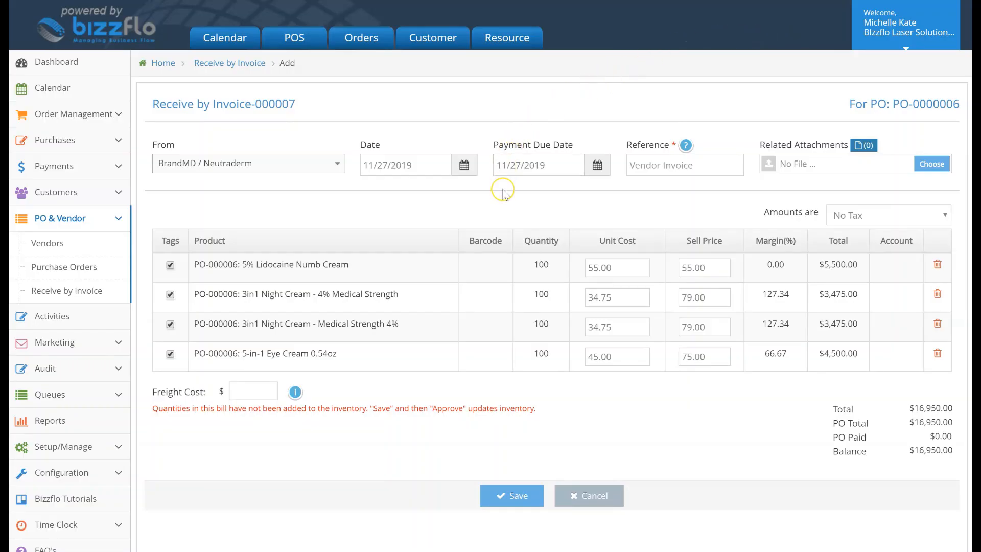
pyautogui.click(638, 163)
pyautogui.write('1234')
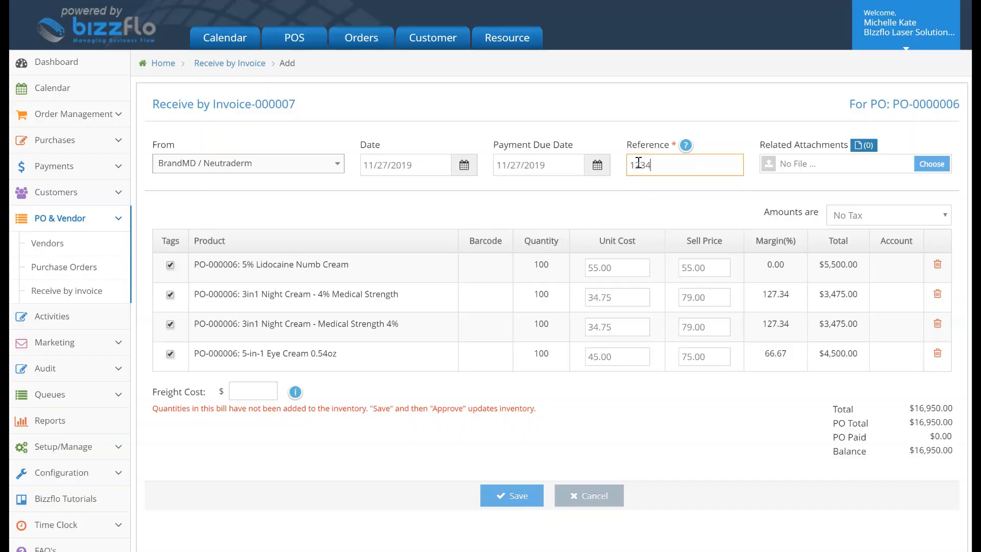
pyautogui.click(710, 120)
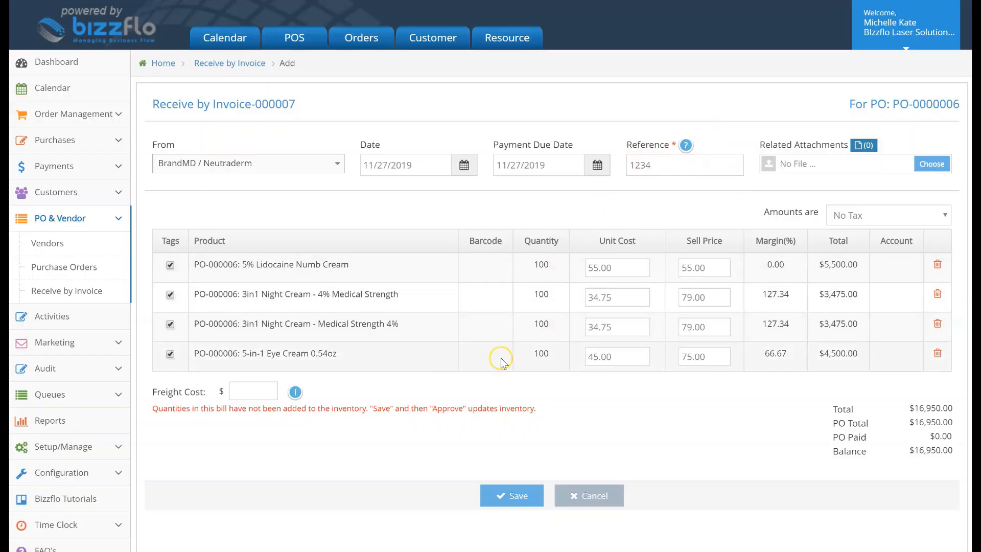
pyautogui.click(261, 394)
pyautogui.click(264, 417)
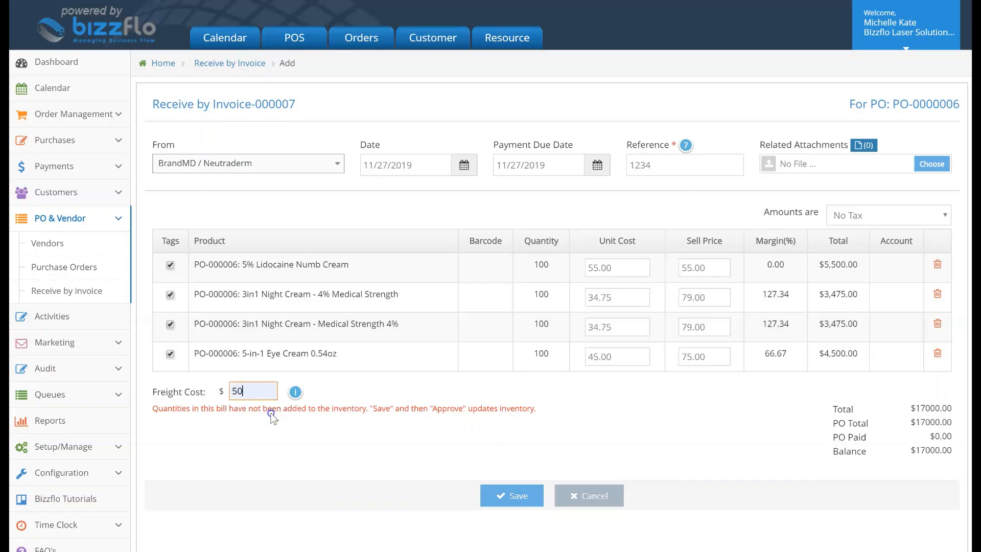
pyautogui.click(526, 495)
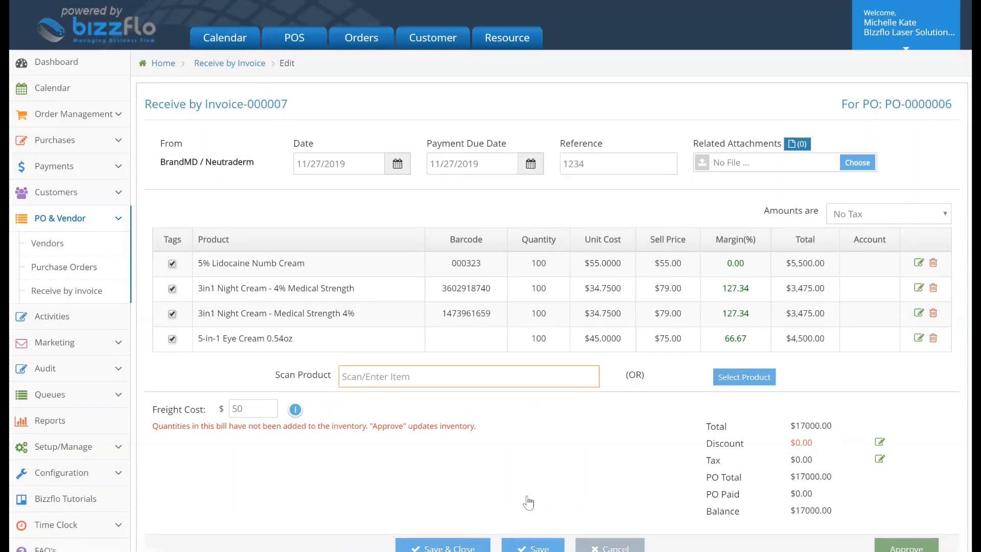
# Approve the receiving invoice so its product quantities are added to the store inventory.
pyautogui.scroll(-1, 527, 450)
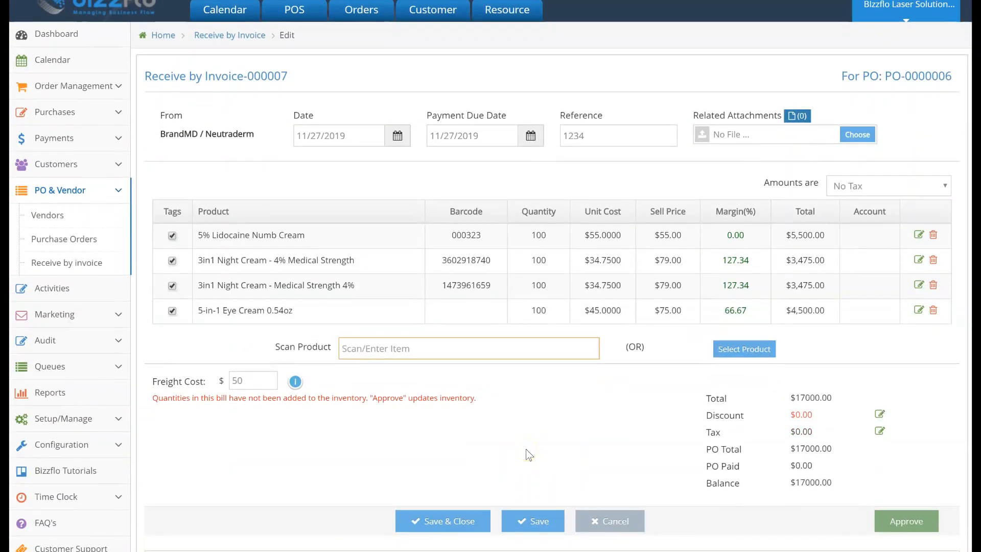
pyautogui.click(893, 522)
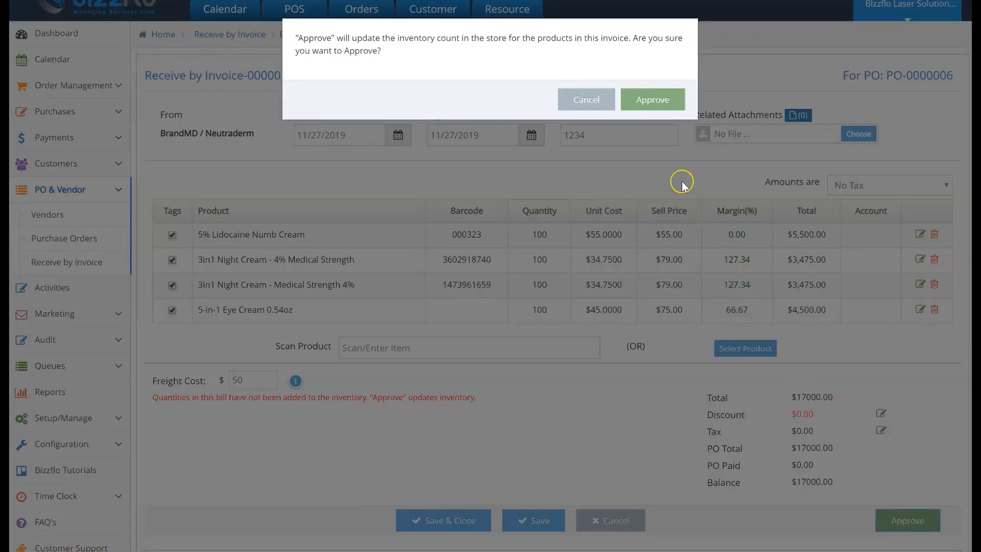
pyautogui.click(658, 103)
pyautogui.click(667, 98)
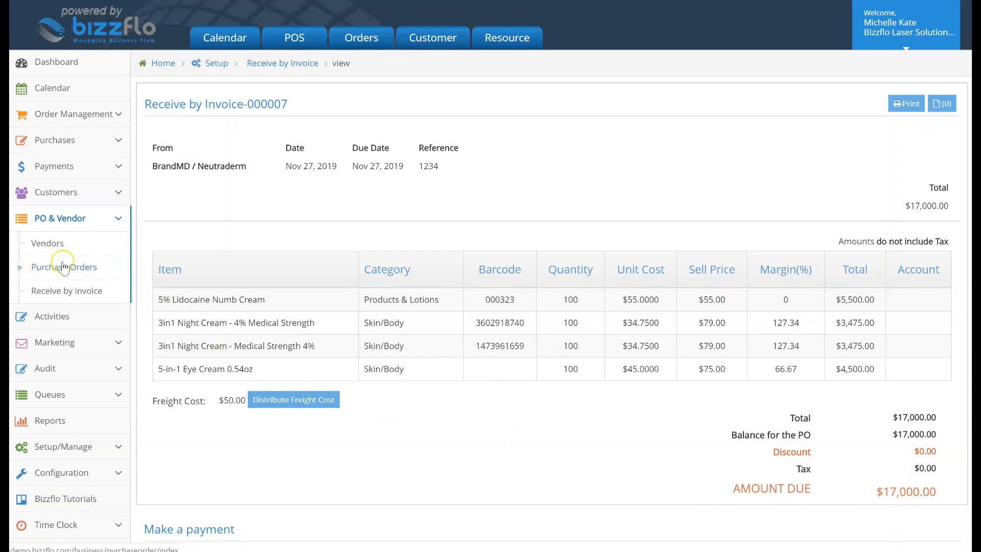
# Return to the purchase order list and open the invoice linked to the newest order.
pyautogui.click(94, 265)
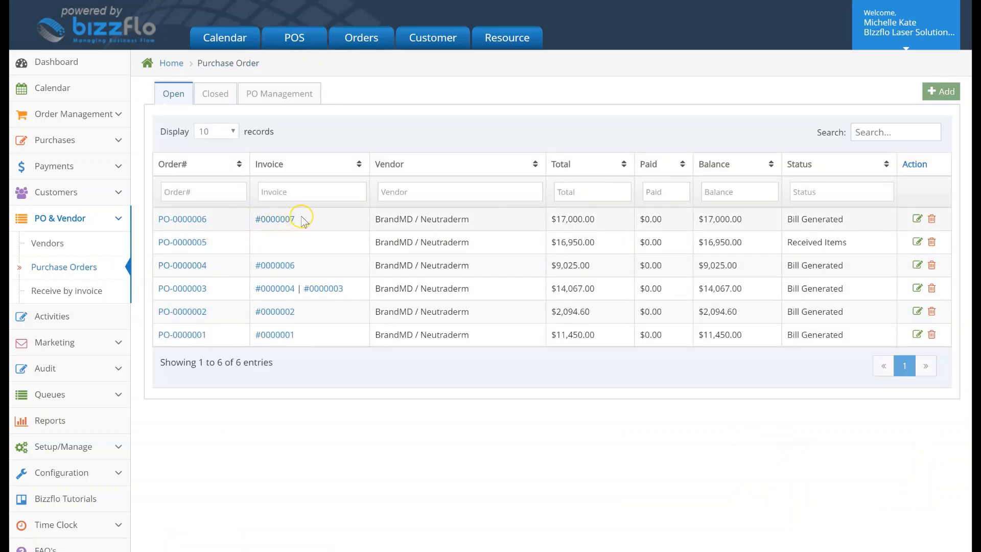
pyautogui.click(259, 224)
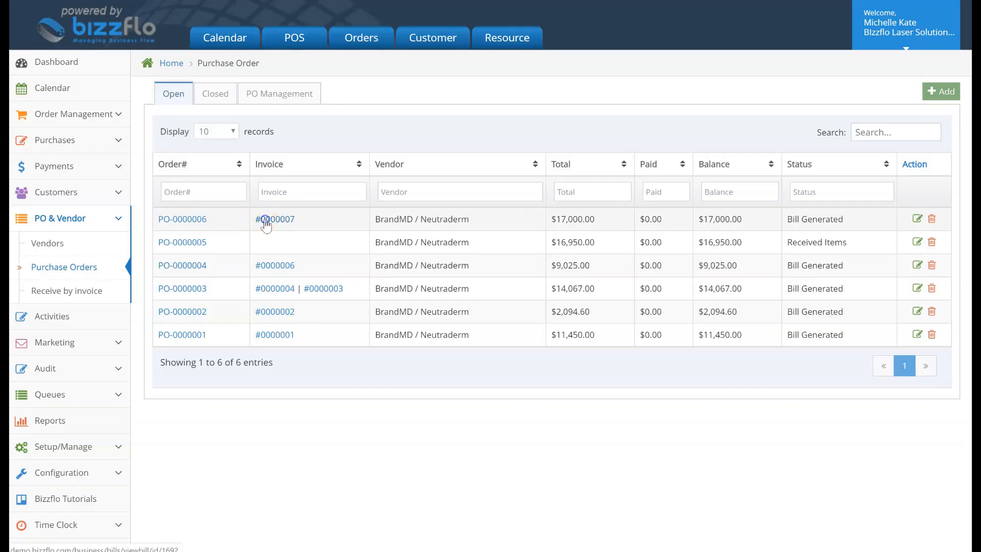